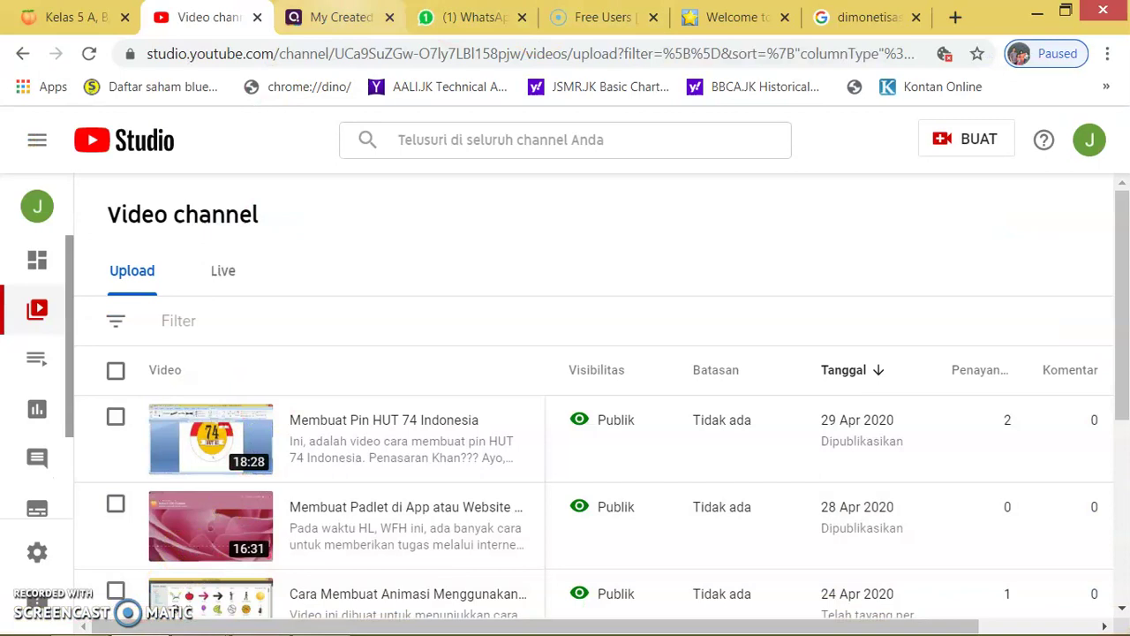
# - Close the Free Users and Welcome browser tabs and bring up the My Created Quizzes page
pyautogui.click(651, 18)
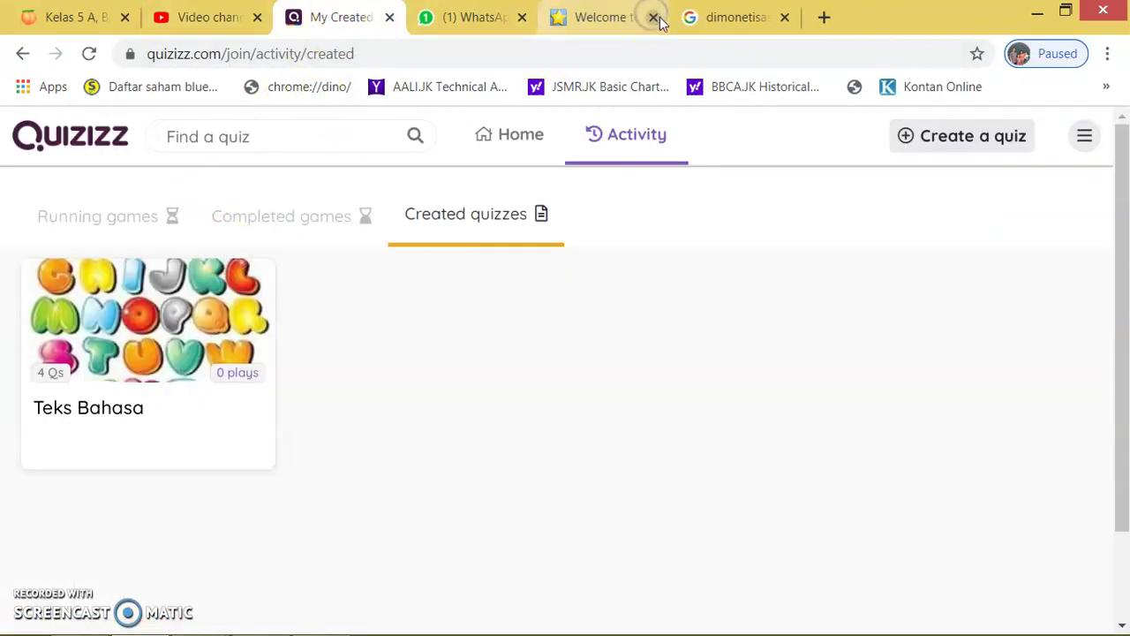
pyautogui.click(659, 18)
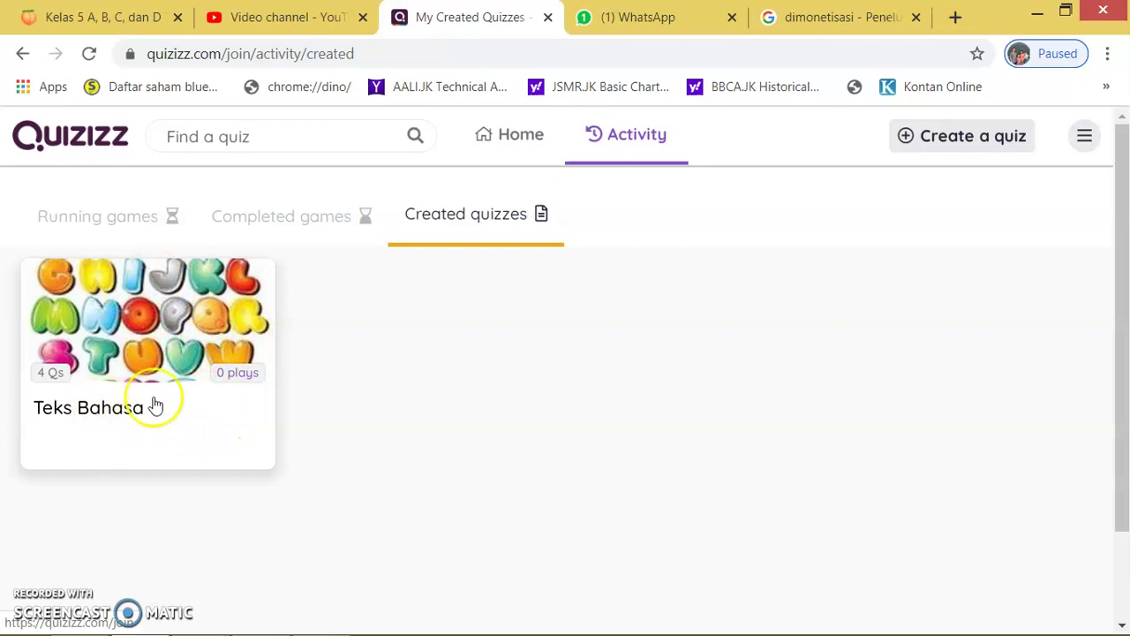
# - Open the existing Teks Bahasa quiz in the quiz editor, then return to the created quizzes list
pyautogui.click(234, 442)
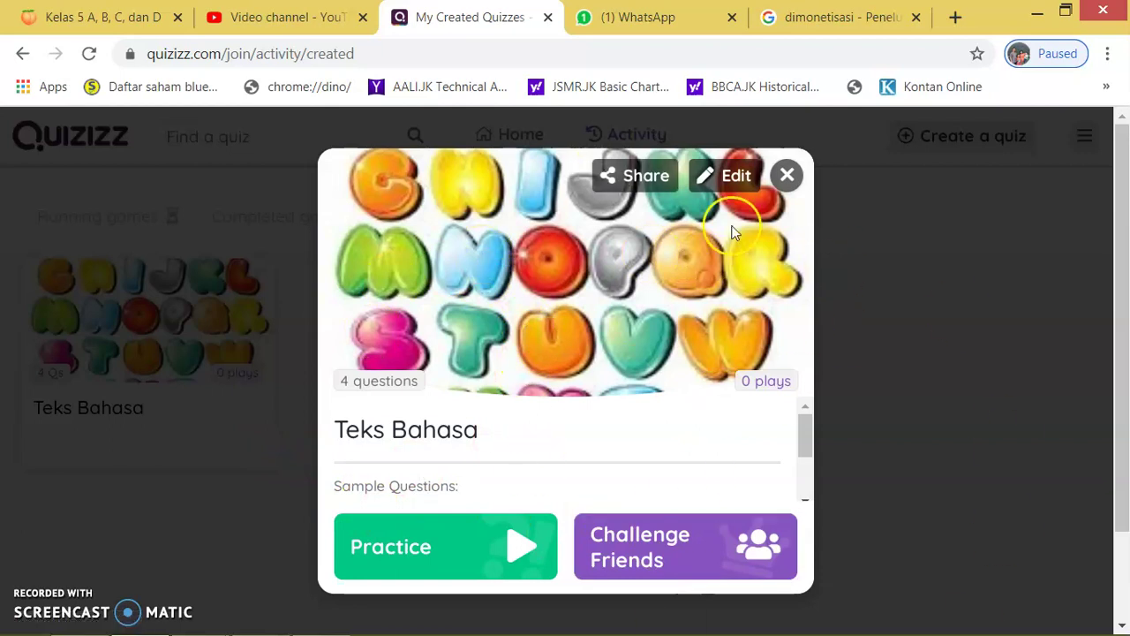
pyautogui.click(733, 175)
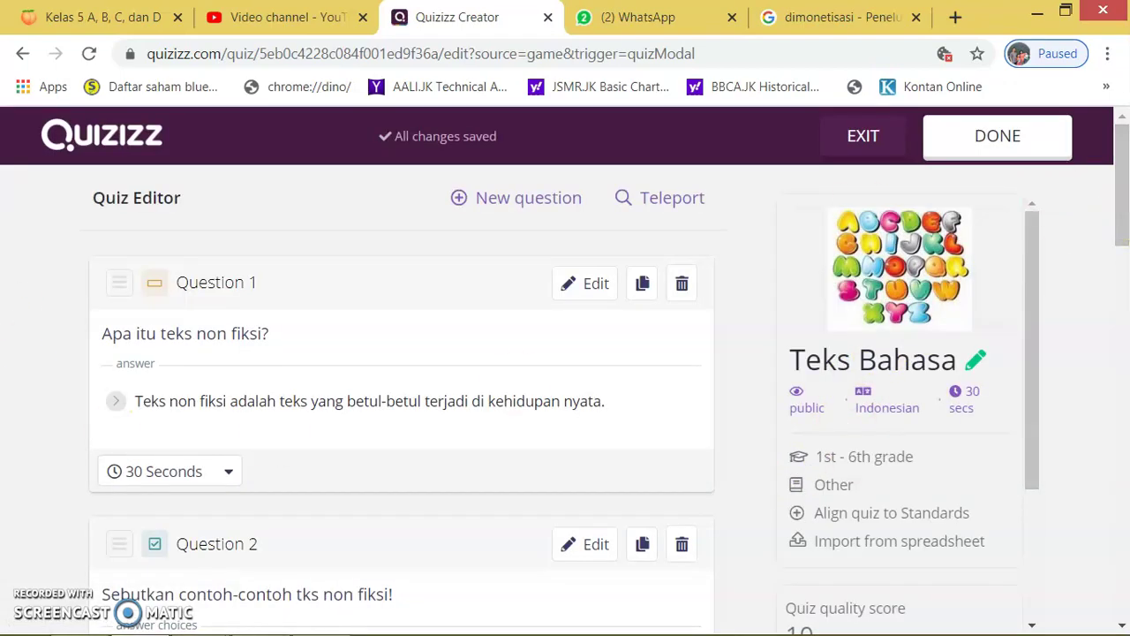
pyautogui.click(23, 54)
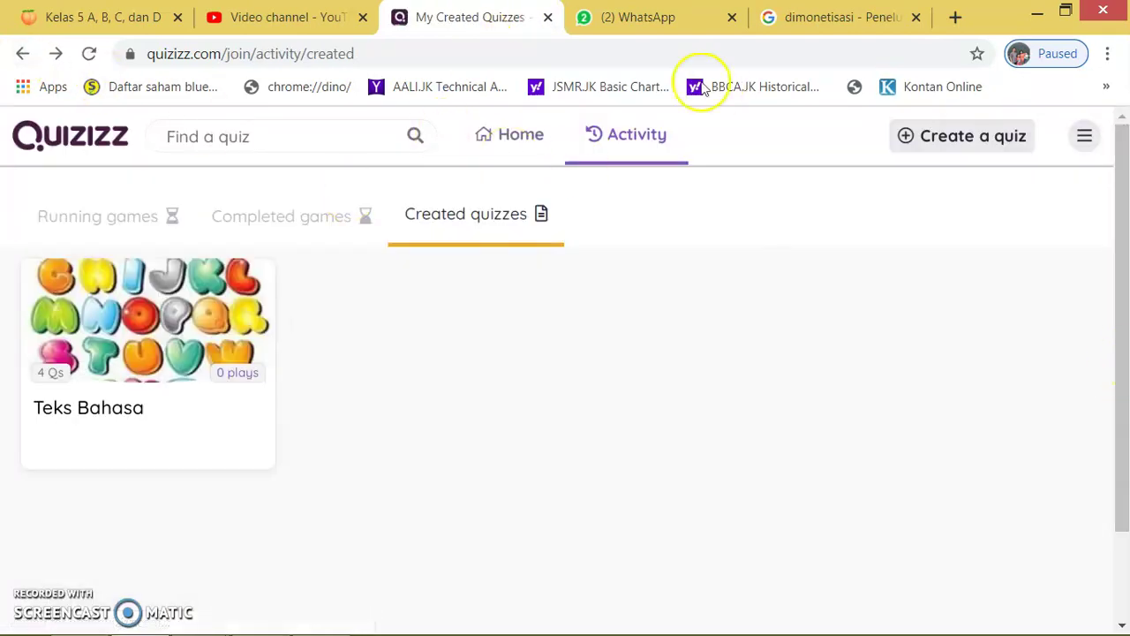
# - Create a new quiz named BAHASA INDONESIA 2 with Other as its subject
pyautogui.click(948, 143)
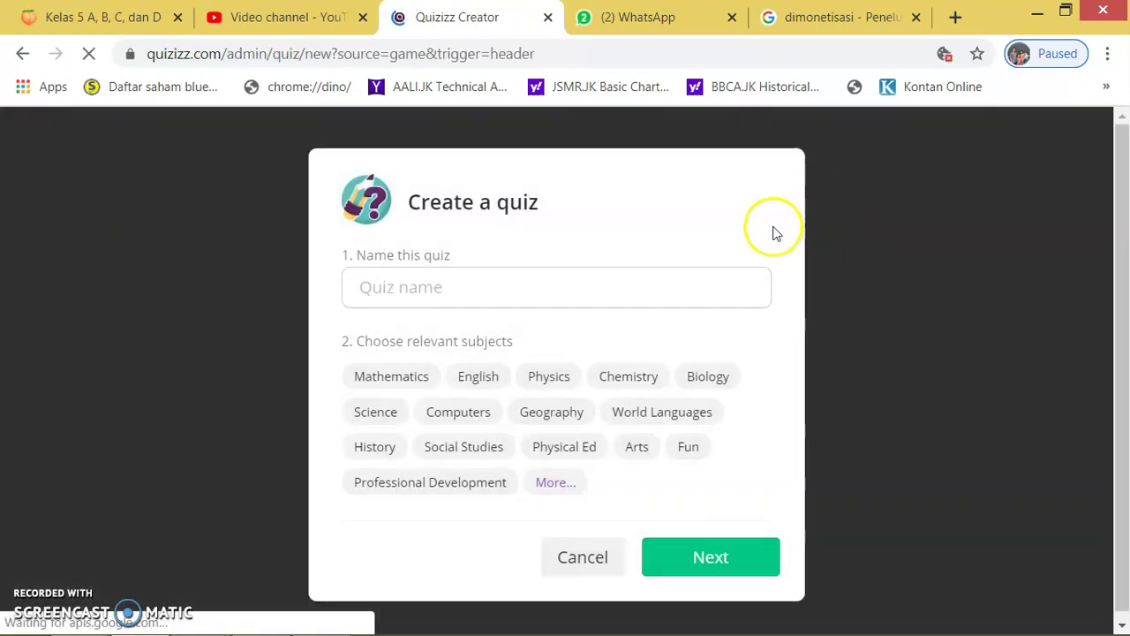
pyautogui.click(569, 277)
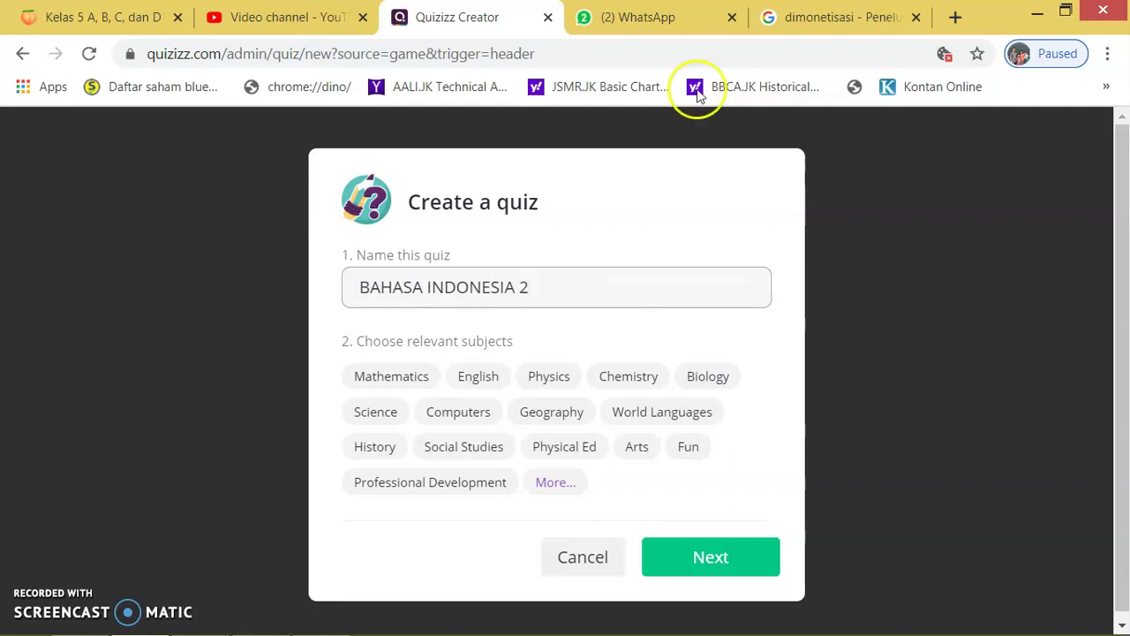
pyautogui.click(547, 483)
pyautogui.click(711, 584)
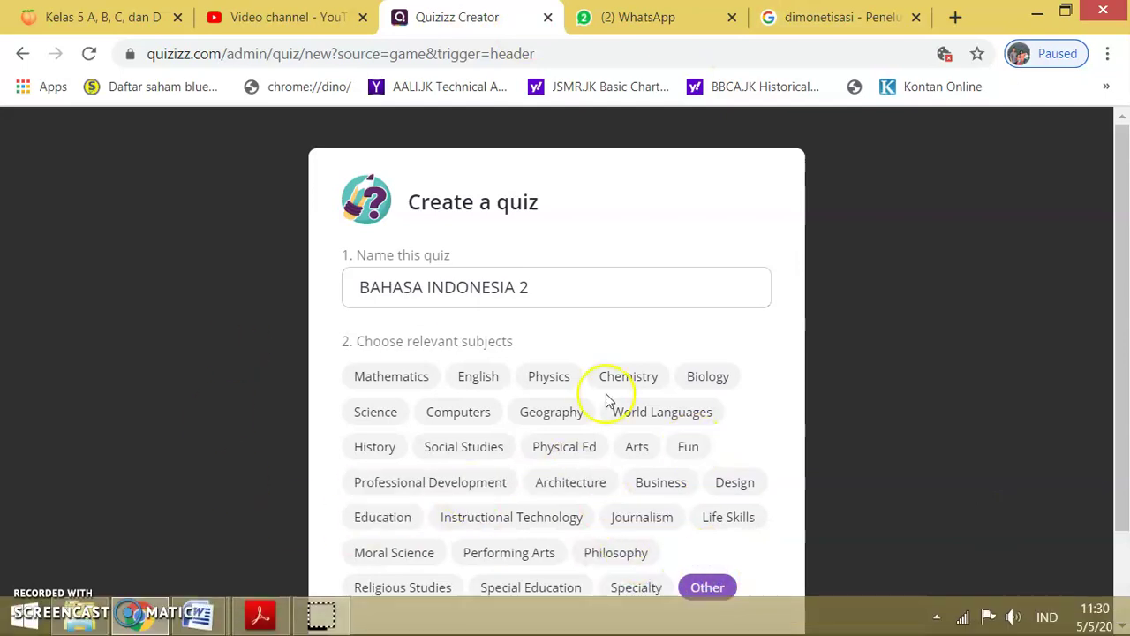
pyautogui.scroll(-2, 625, 432)
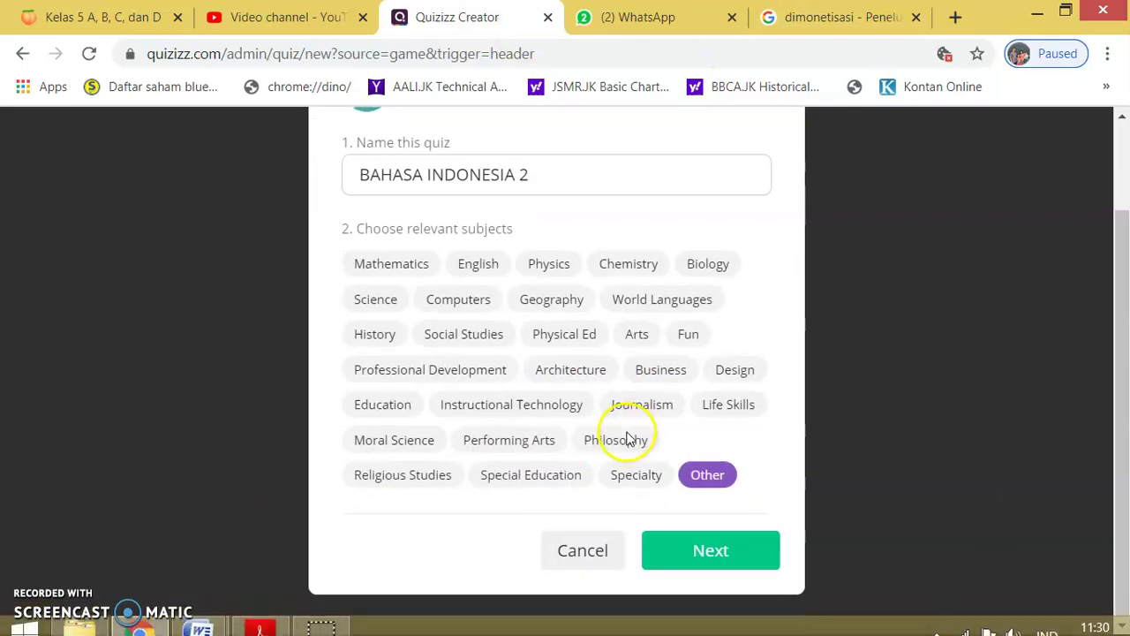
pyautogui.click(716, 574)
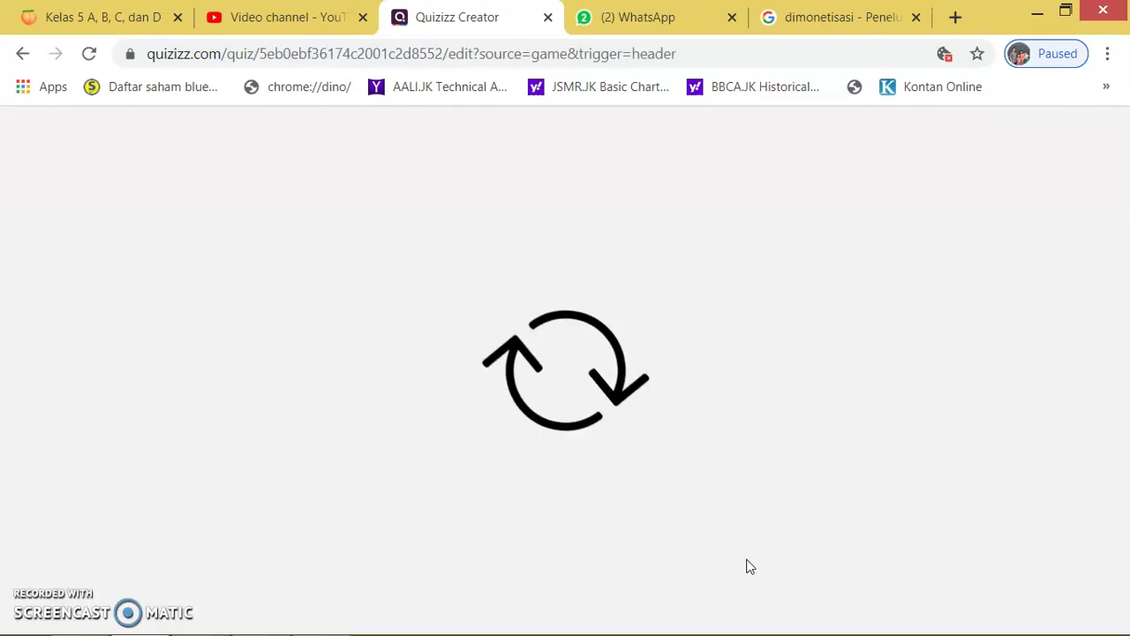
pyautogui.click(746, 598)
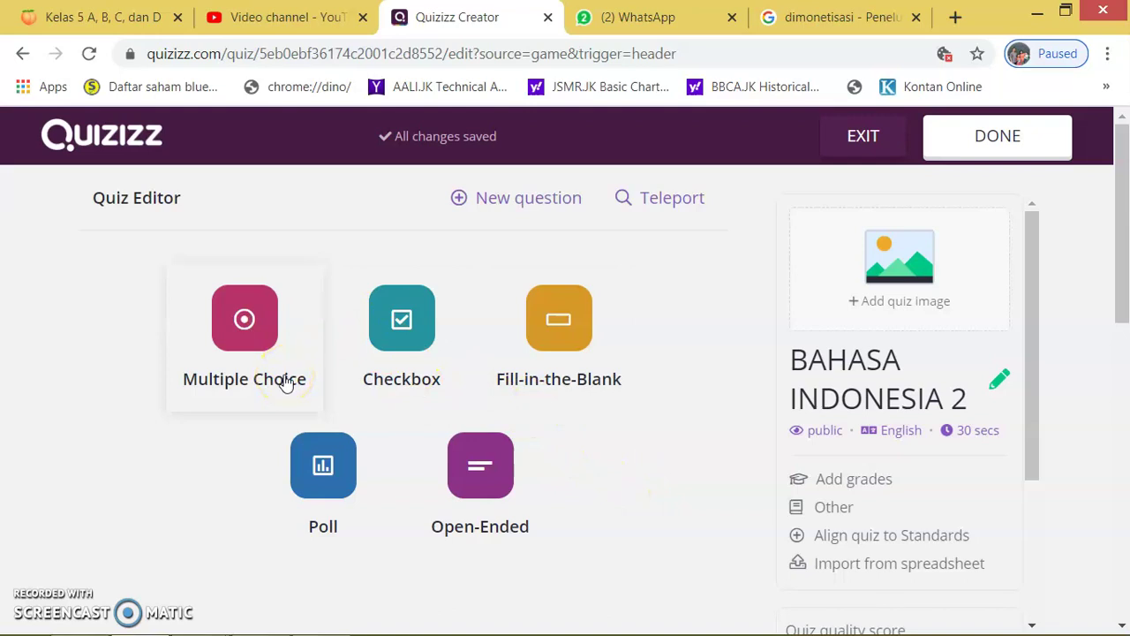
# - Add a multiple-choice question with the text "Salah satu teks fiksi adalah ......"
pyautogui.click(301, 347)
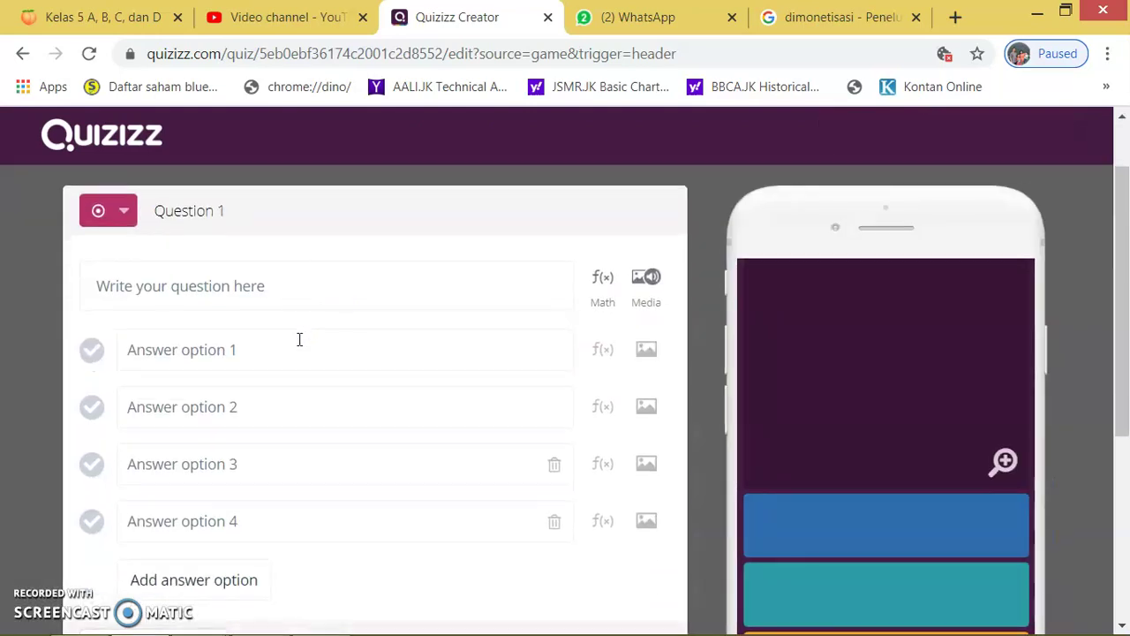
pyautogui.click(325, 294)
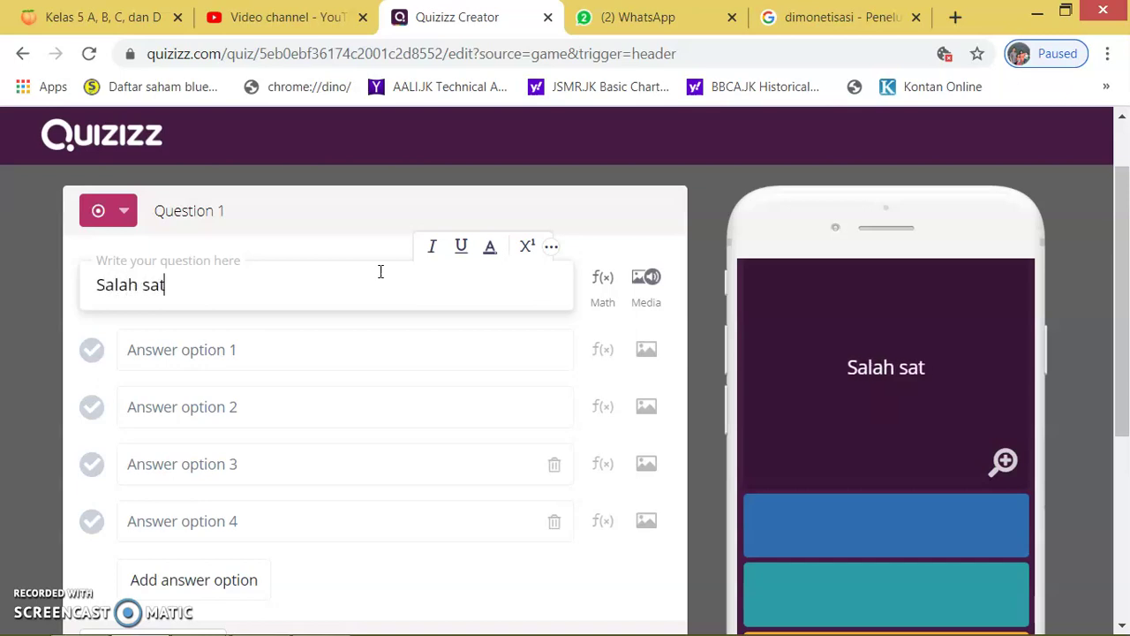
pyautogui.write('teks')
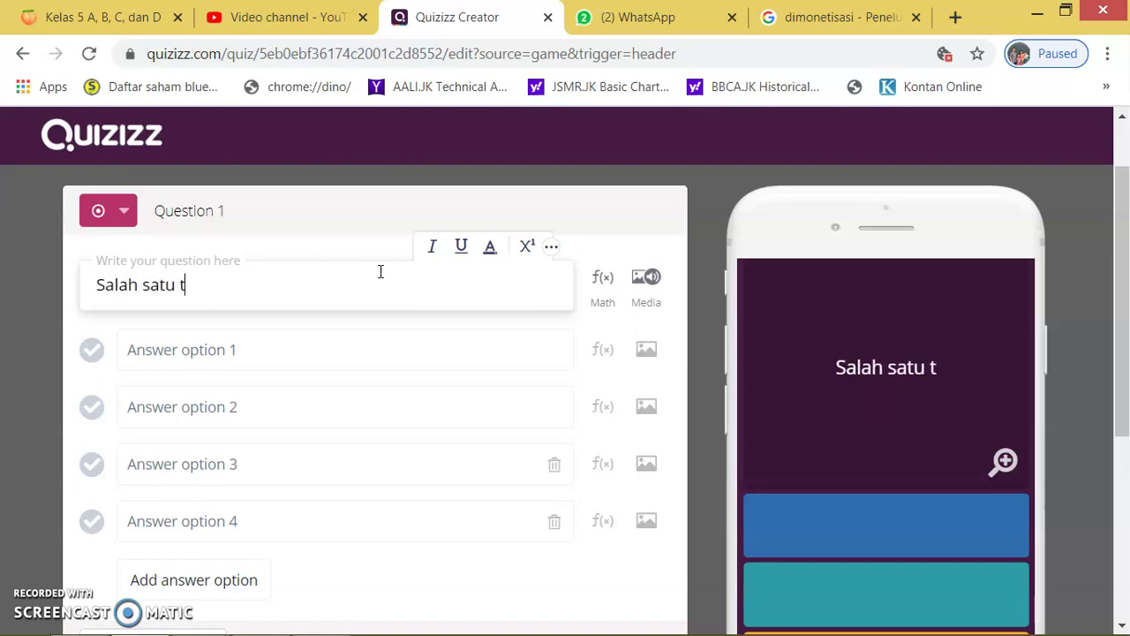
pyautogui.write(' fiksi')
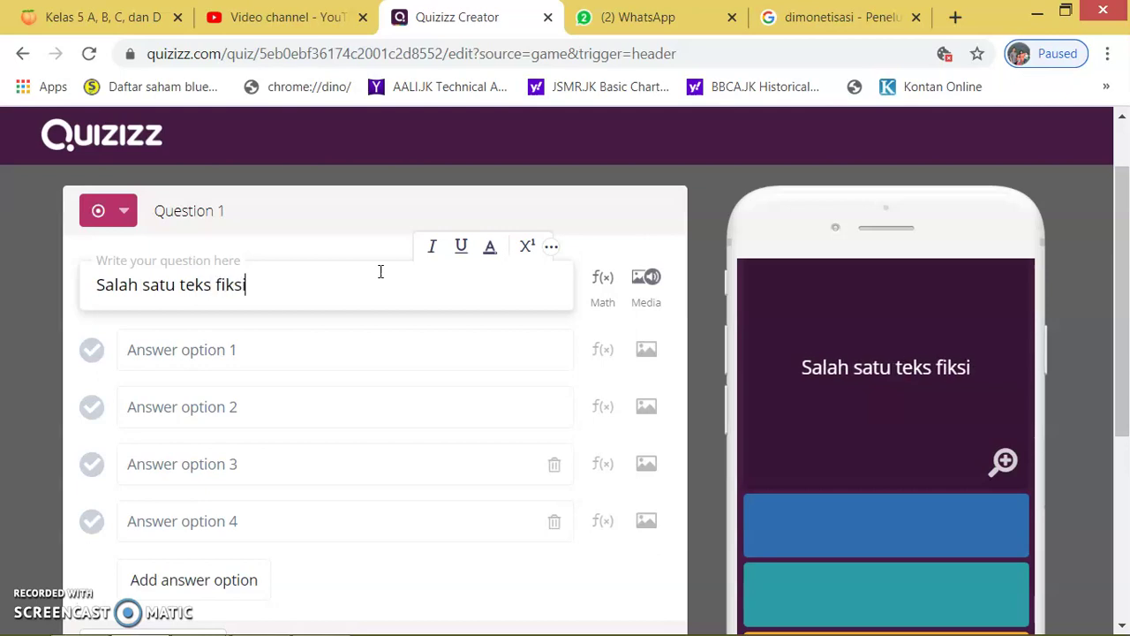
pyautogui.write(' adalah')
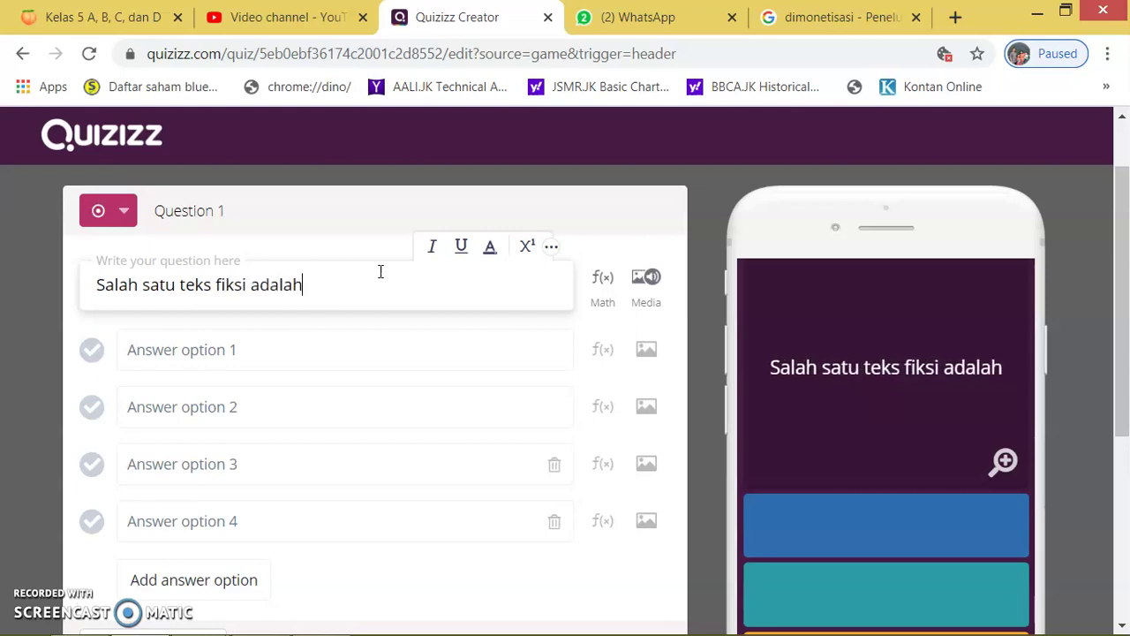
pyautogui.write(' ......')
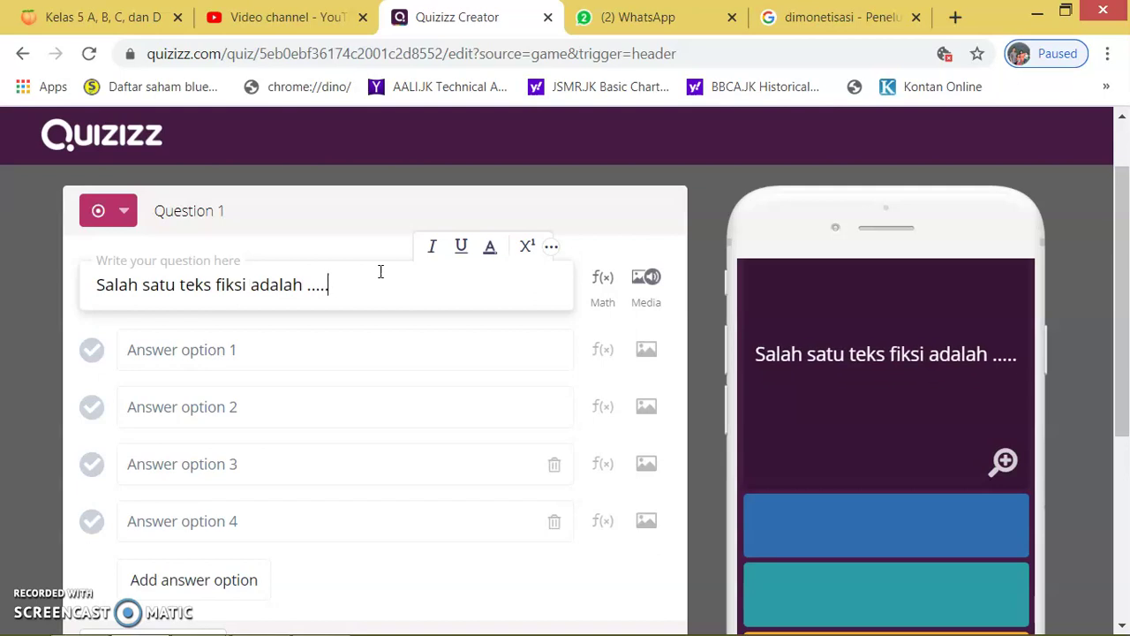
pyautogui.click(113, 524)
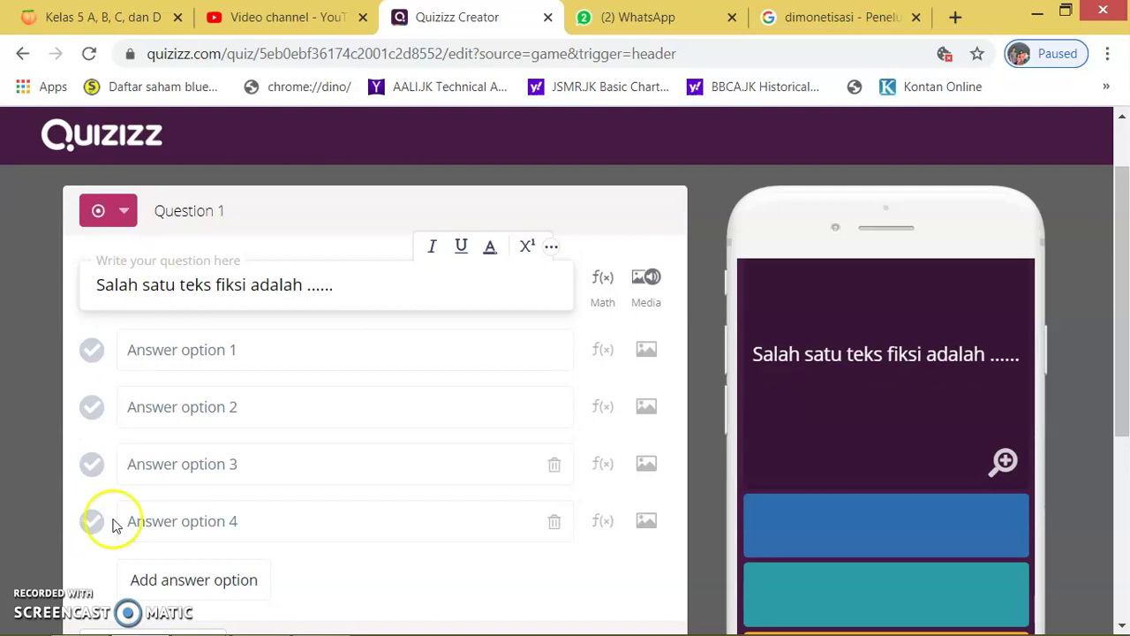
# - Fill the four answer options, in order, with Biografi, Karya Ilmiah, Esai and Dongeng
pyautogui.click(230, 354)
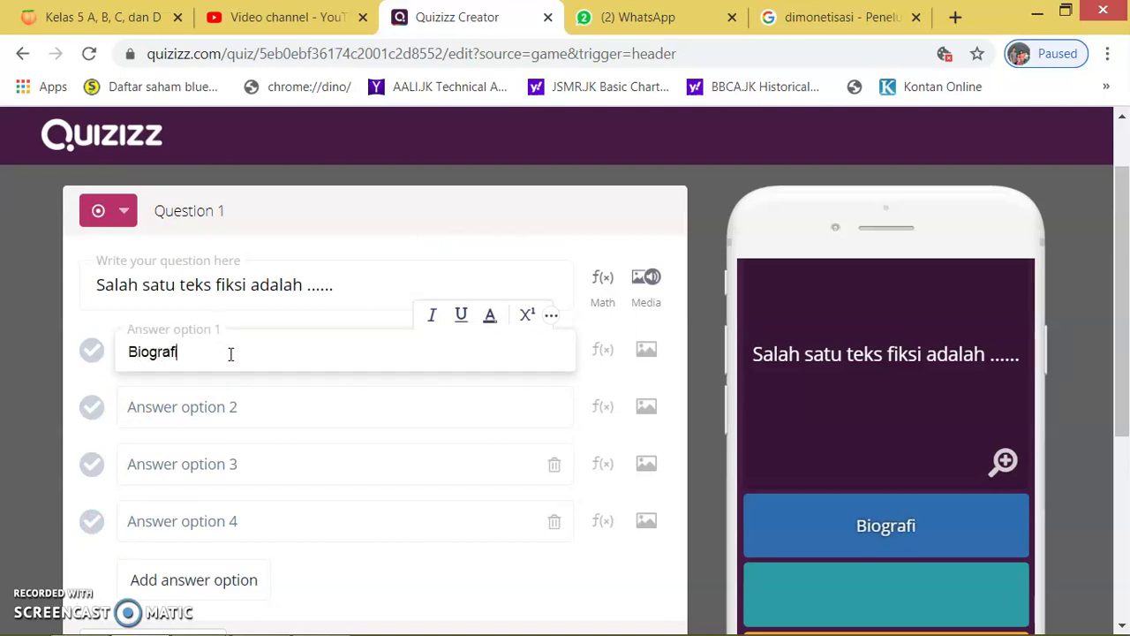
pyautogui.click(154, 402)
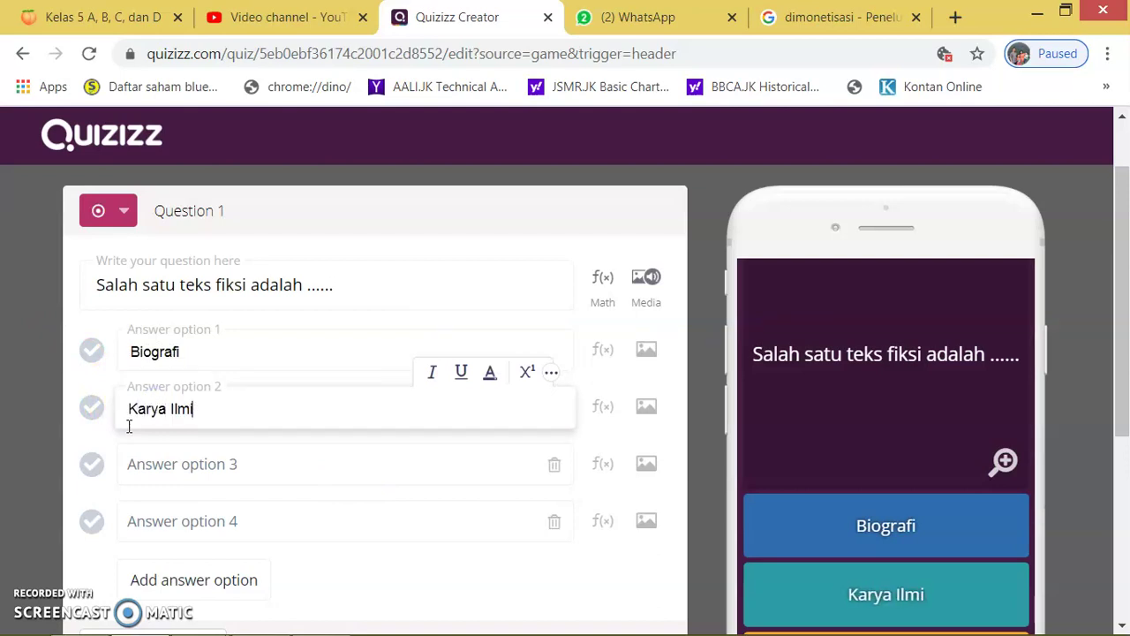
pyautogui.click(451, 474)
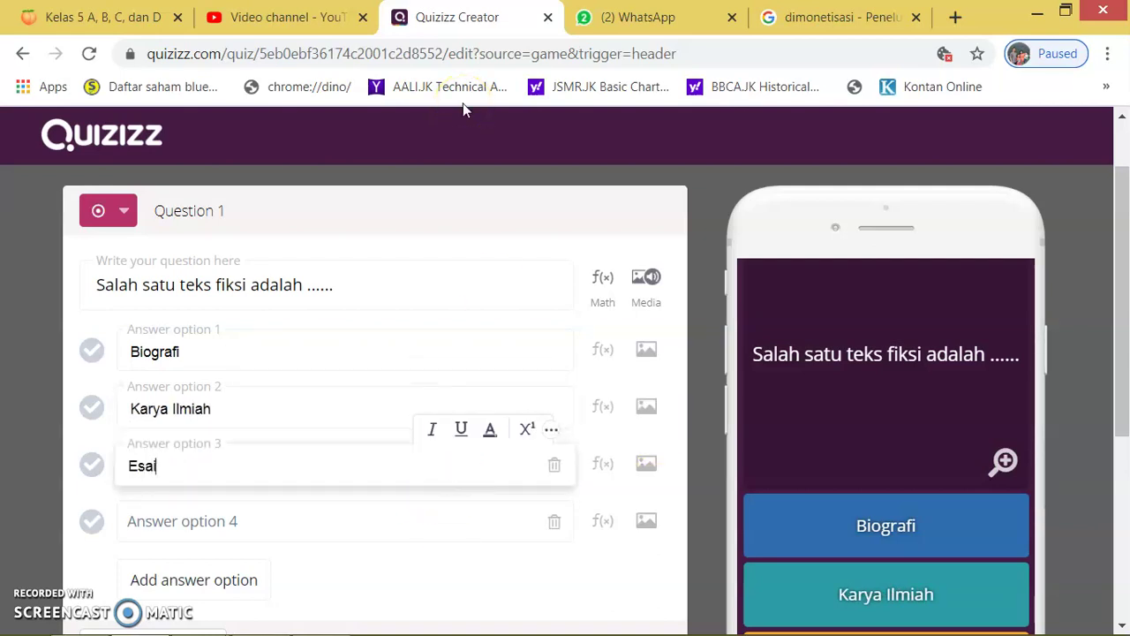
pyautogui.click(214, 530)
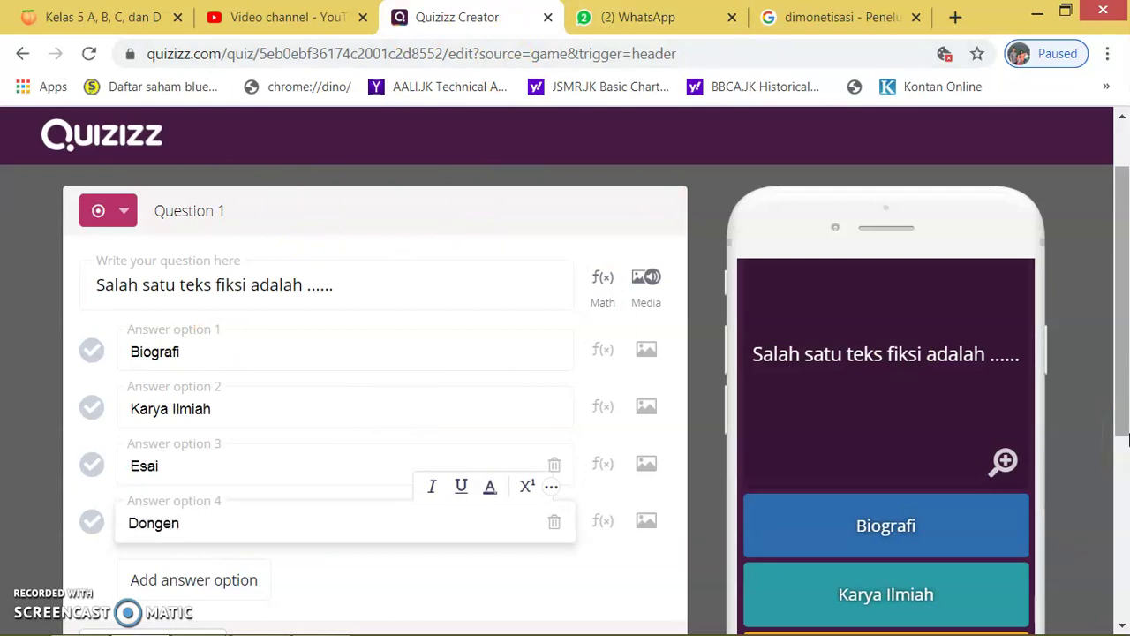
pyautogui.write('g')
# - Set the time limit of the multiple-choice question to 10 seconds
pyautogui.scroll(-4, 597, 503)
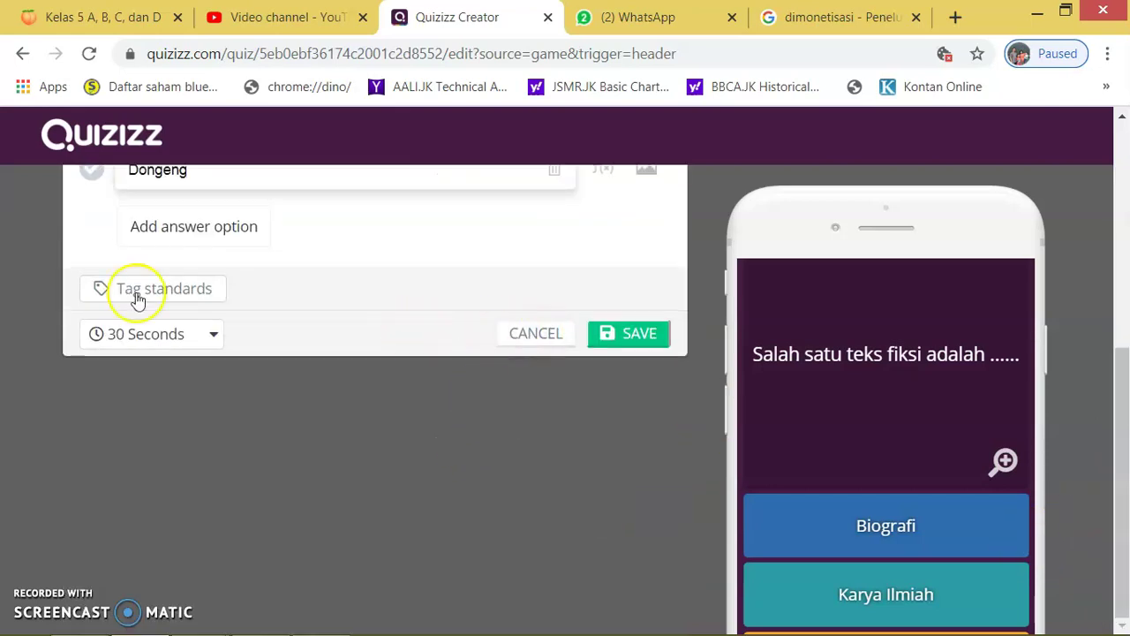
pyautogui.click(149, 337)
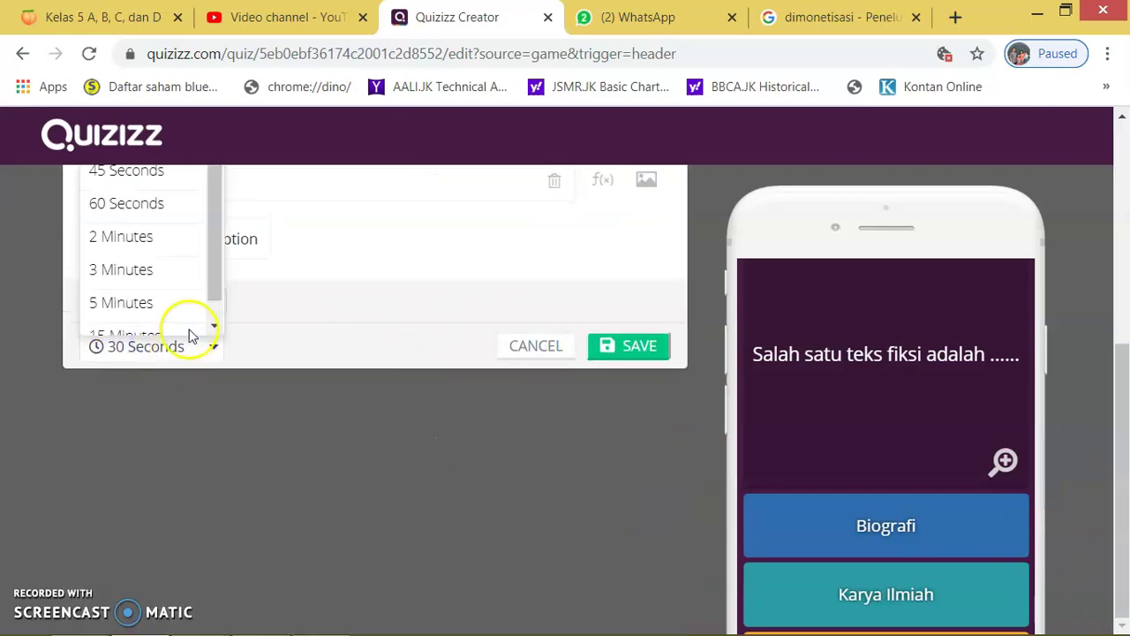
pyautogui.moveTo(1121, 455); pyautogui.dragTo(1122, 321)
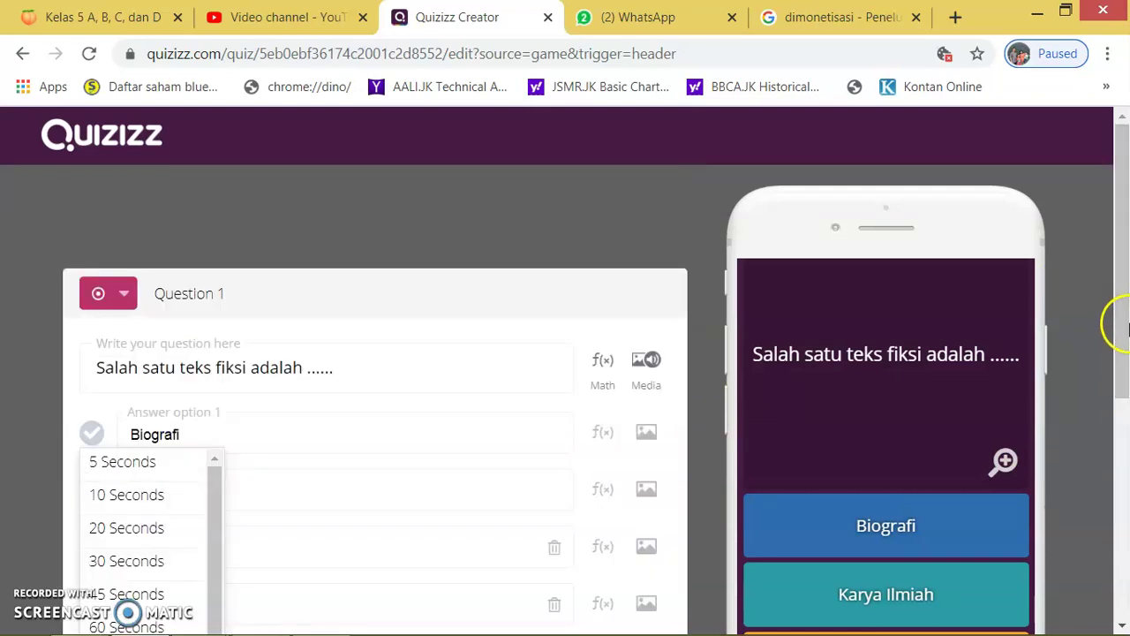
pyautogui.click(179, 492)
pyautogui.scroll(-5, 441, 416)
pyautogui.scroll(1, 618, 338)
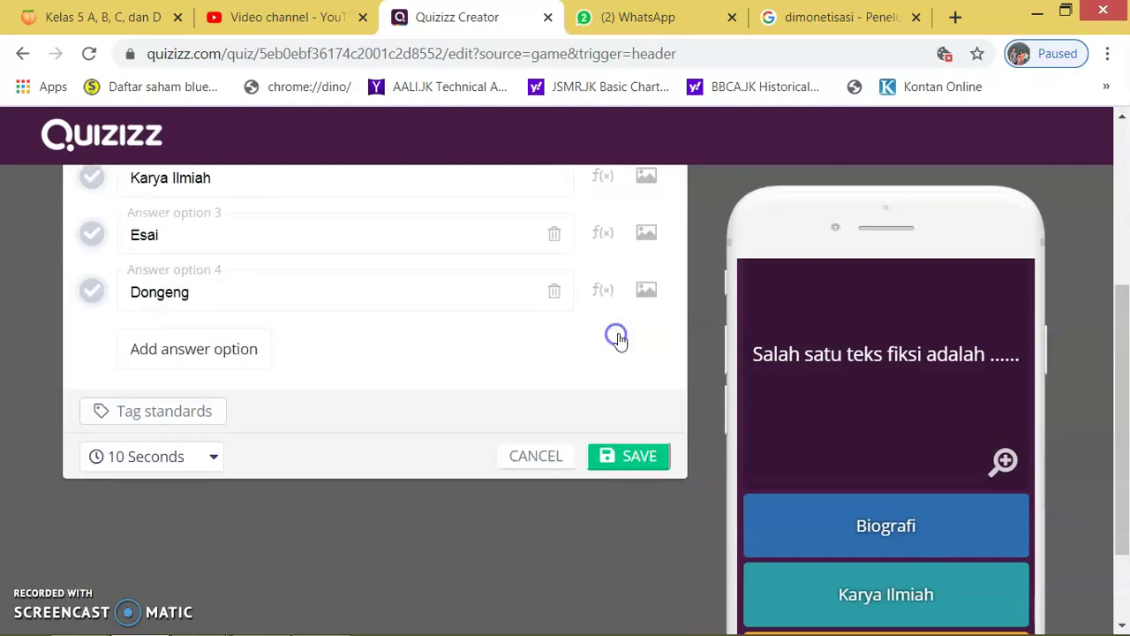
# - Mark Dongeng as the correct answer and save the question
pyautogui.scroll(4, 627, 362)
pyautogui.scroll(-5, 177, 552)
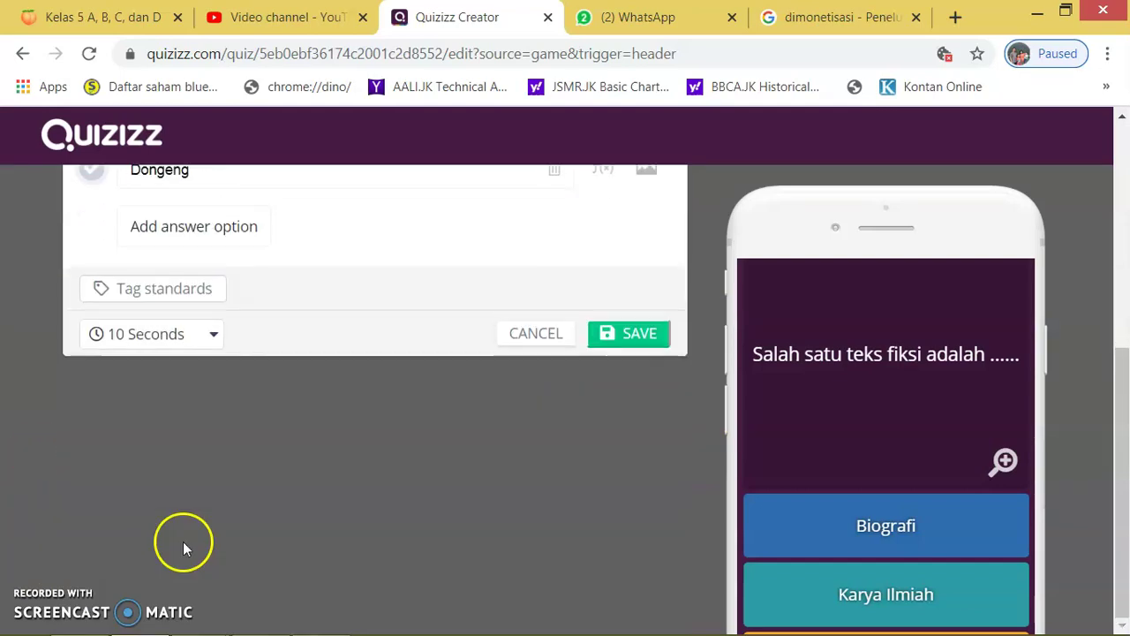
pyautogui.click(88, 171)
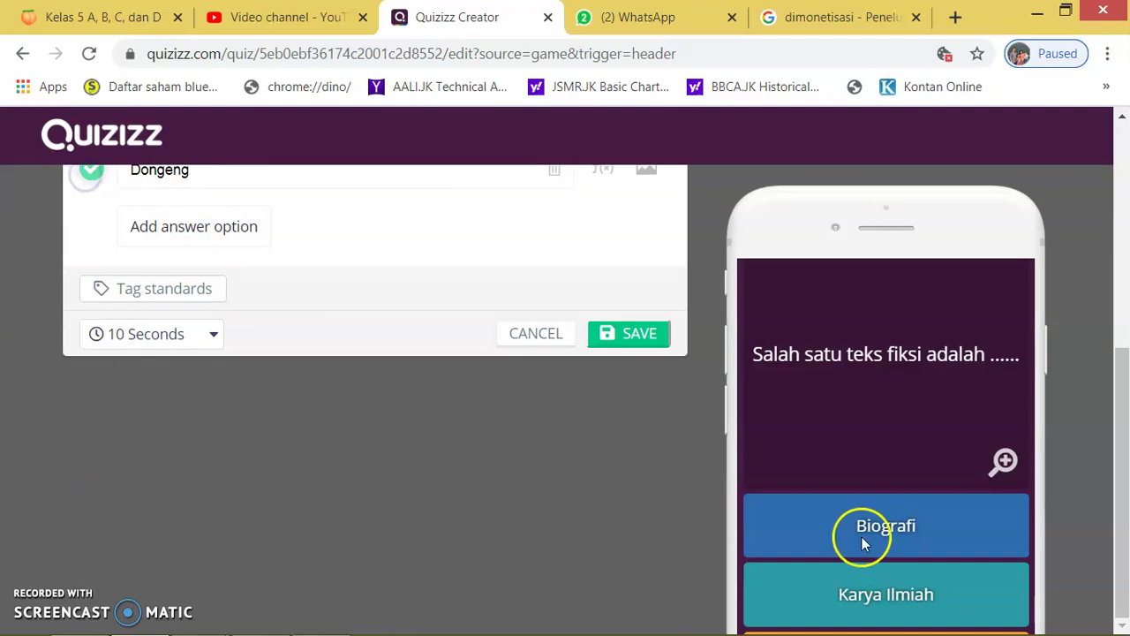
pyautogui.click(621, 329)
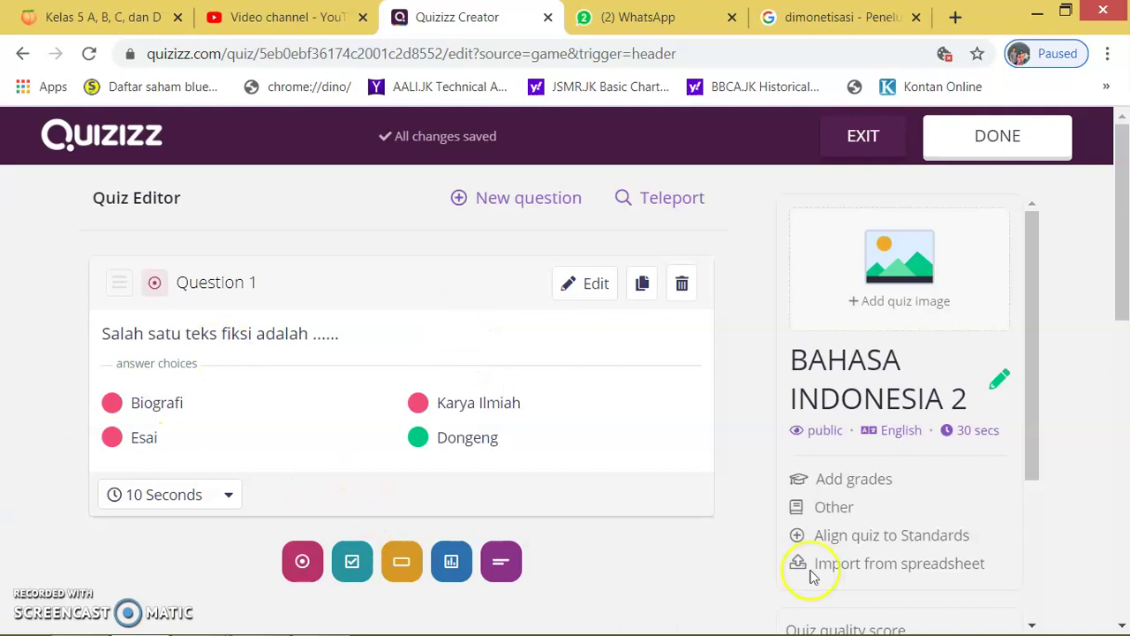
# - Finish editing the quiz to bring up its details form, and examine the image, language, grade and visibility settings
pyautogui.moveTo(1116, 238)
pyautogui.mouseDown()
pyautogui.moveTo(1125, 279)
pyautogui.moveTo(1123, 238)
pyautogui.mouseUp()
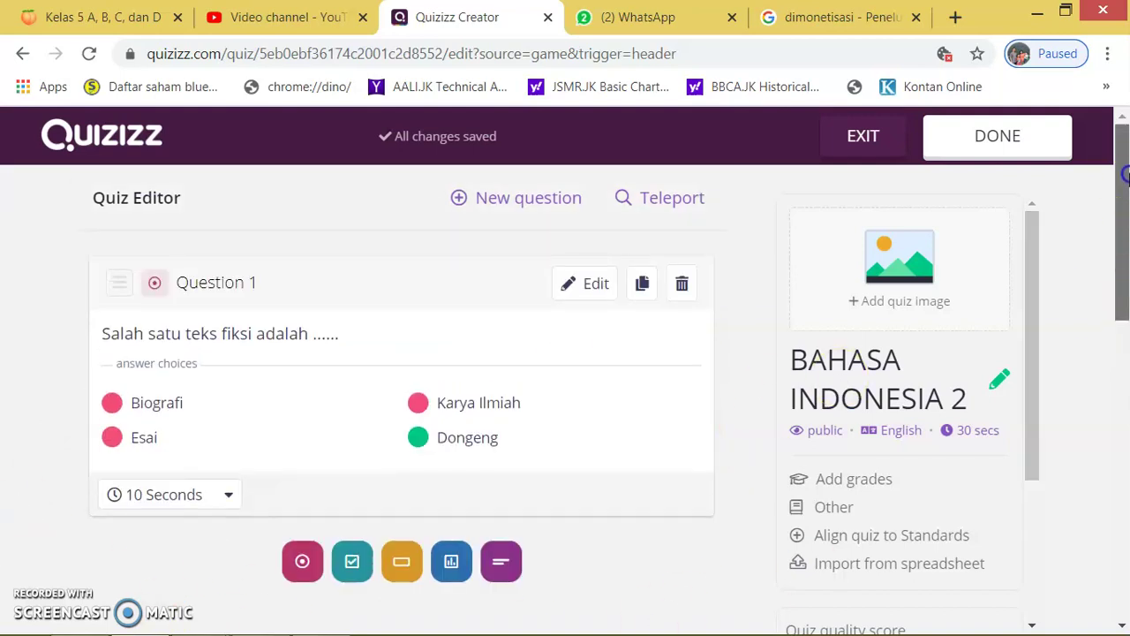
pyautogui.click(972, 144)
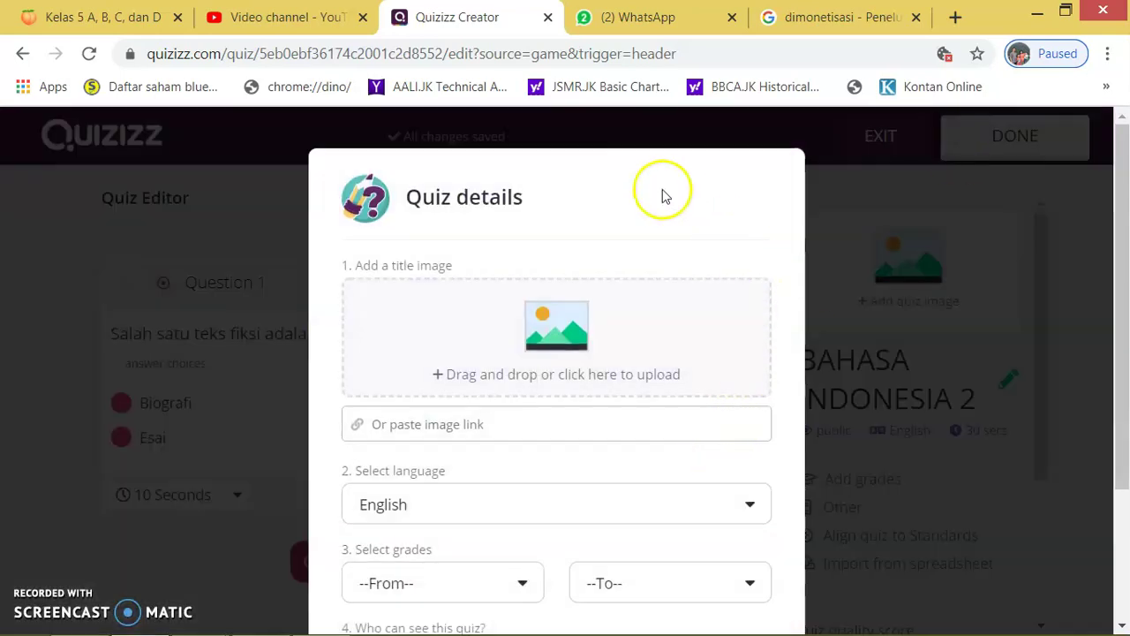
pyautogui.moveTo(1126, 256); pyautogui.dragTo(1121, 318)
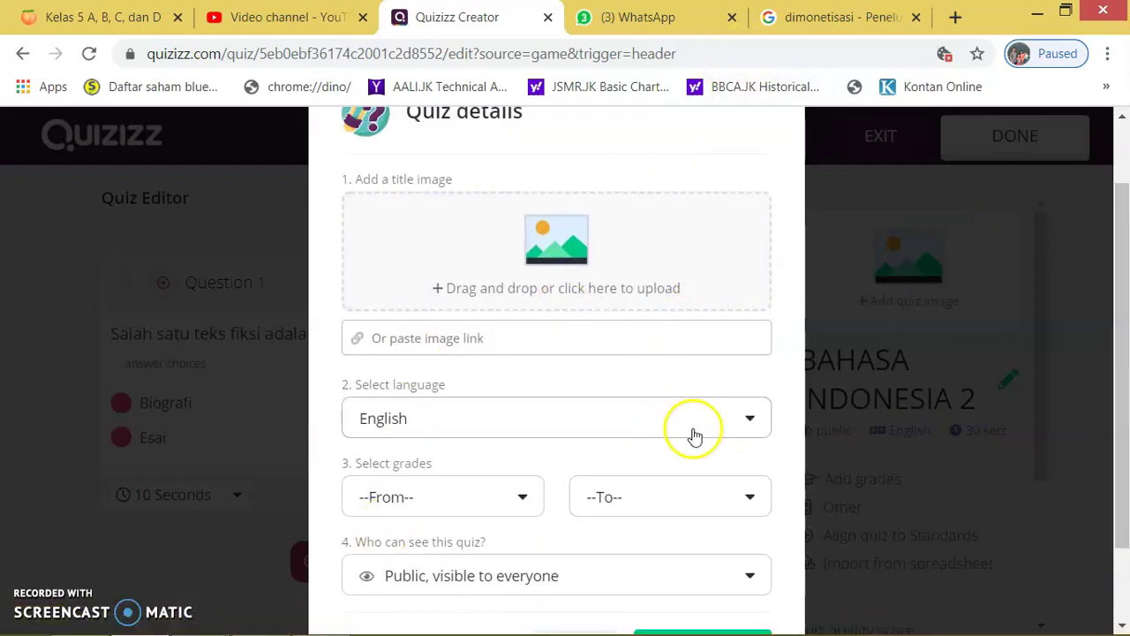
pyautogui.moveTo(1124, 309); pyautogui.dragTo(1126, 379)
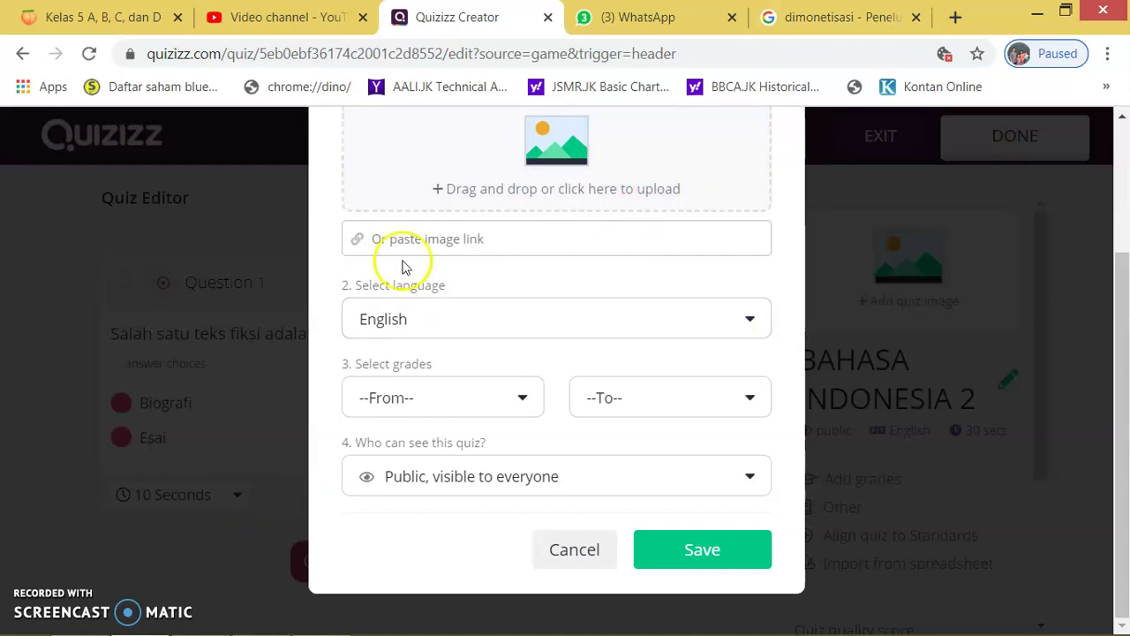
pyautogui.click(656, 307)
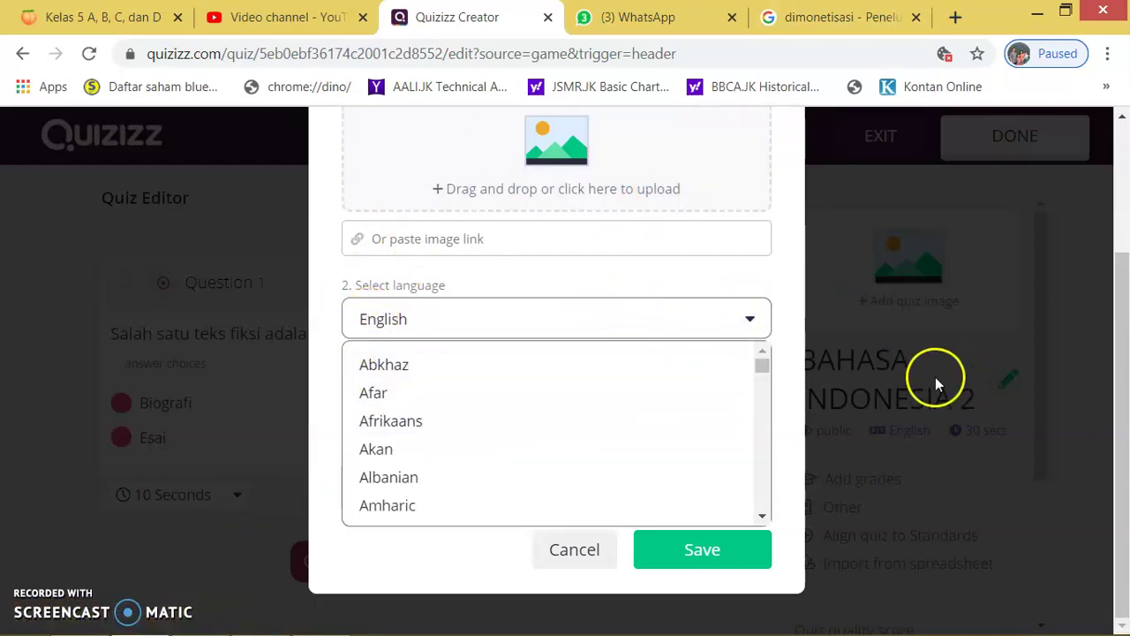
pyautogui.click(679, 263)
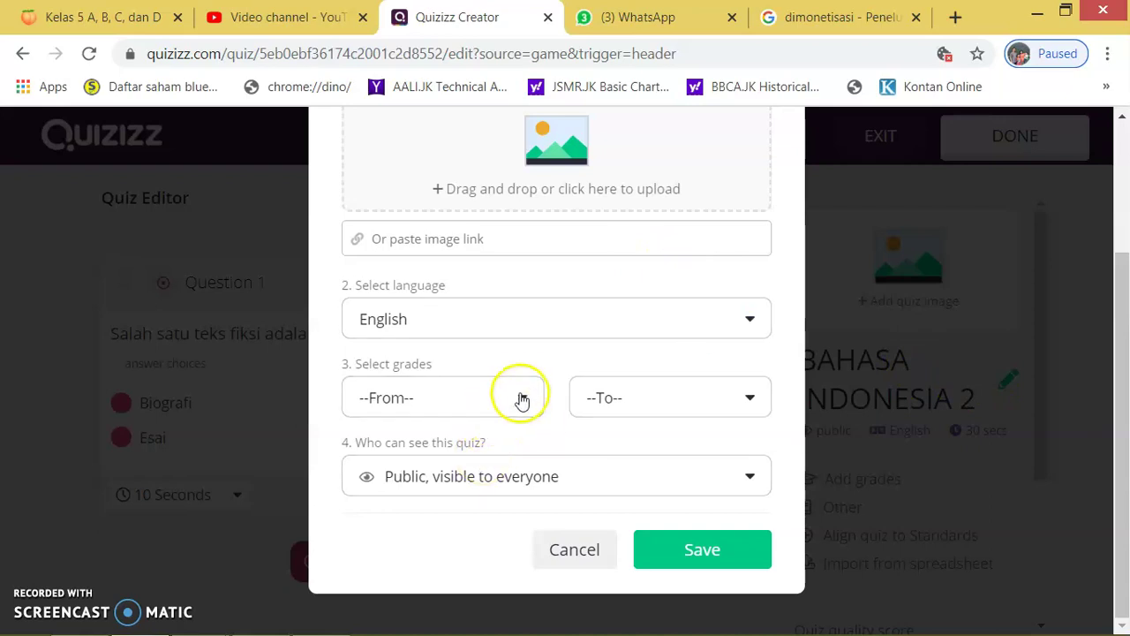
# - Cancel the quiz details form and exit the BAHASA INDONESIA 2 editor to the list of created quizzes
pyautogui.click(562, 547)
pyautogui.click(1126, 186)
pyautogui.scroll(-1, 1123, 244)
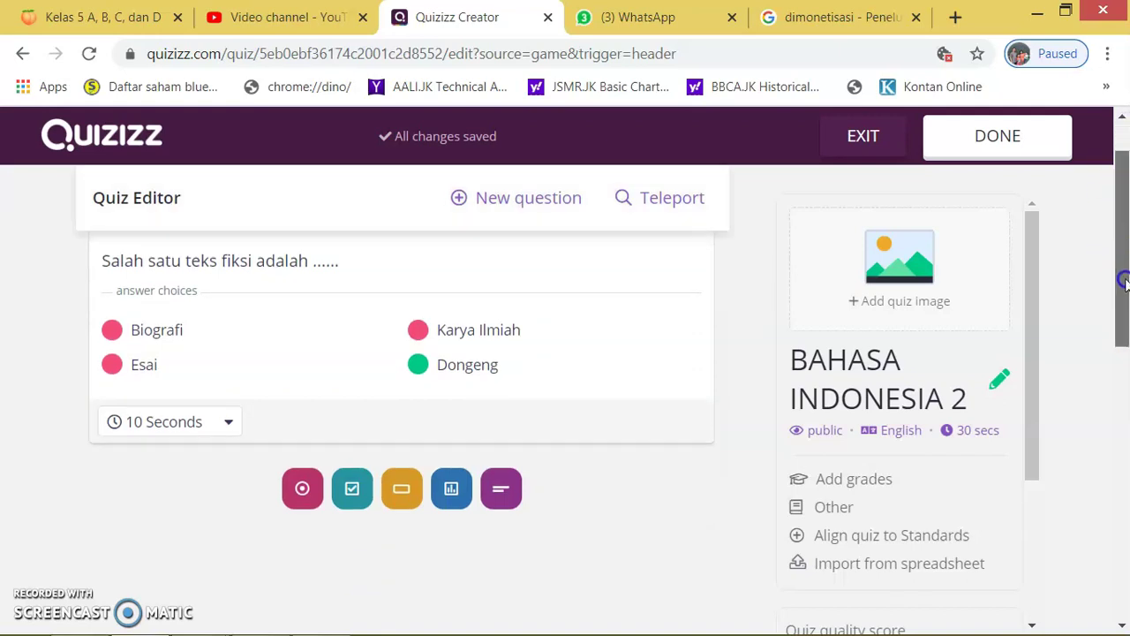
pyautogui.scroll(1, 1126, 259)
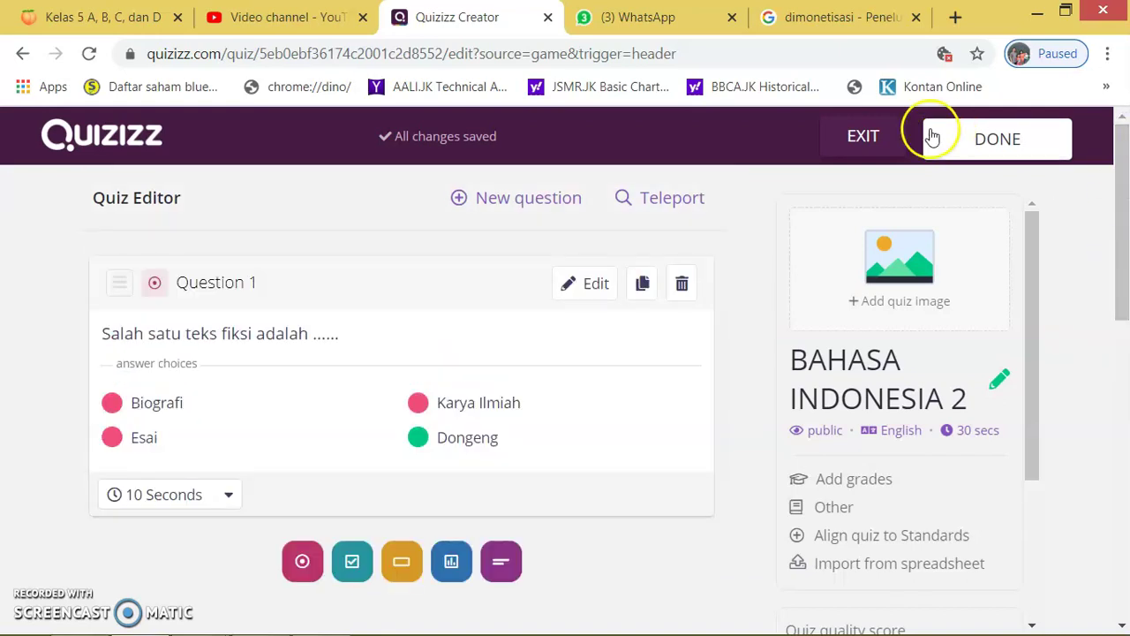
pyautogui.click(857, 156)
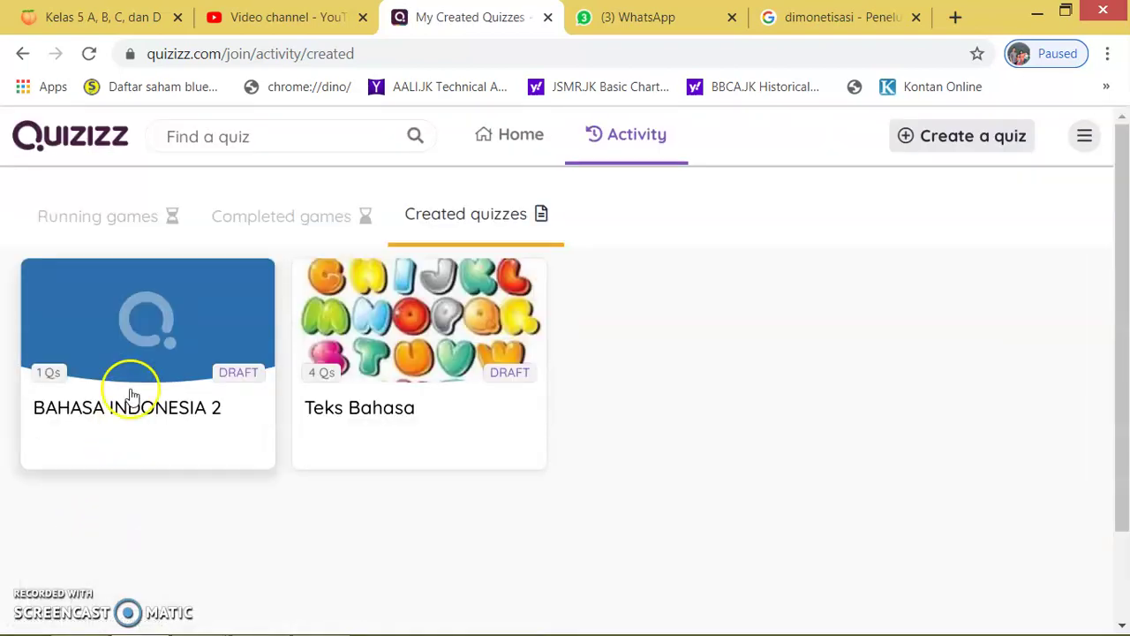
# - View the preview card of the BAHASA INDONESIA 2 draft and close it
pyautogui.rightClick(131, 393)
pyautogui.click(148, 434)
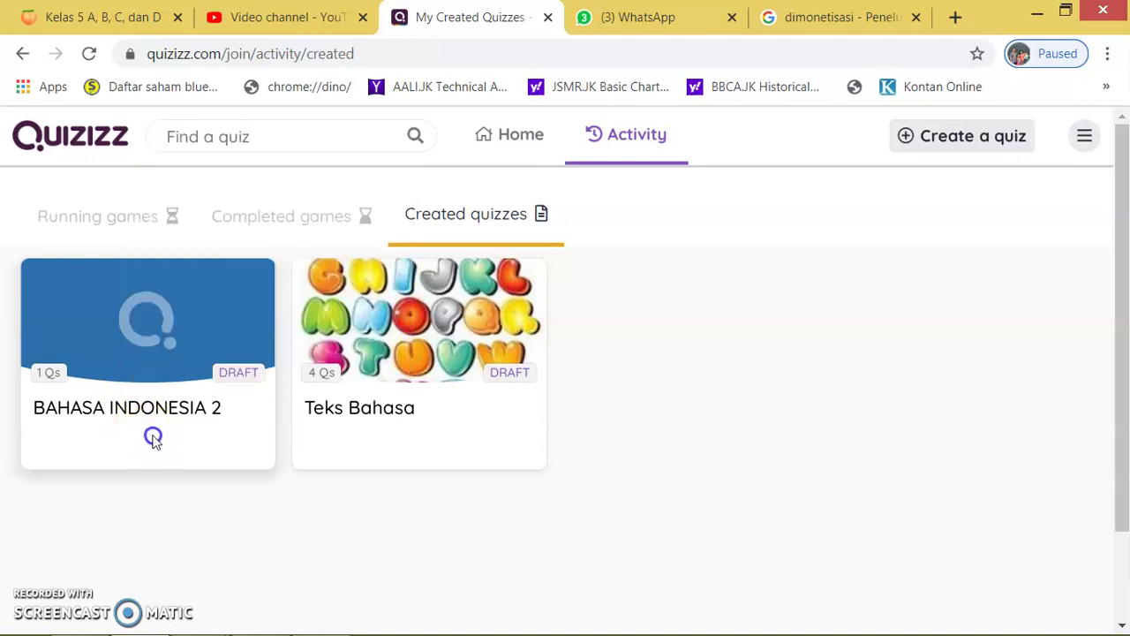
pyautogui.click(150, 433)
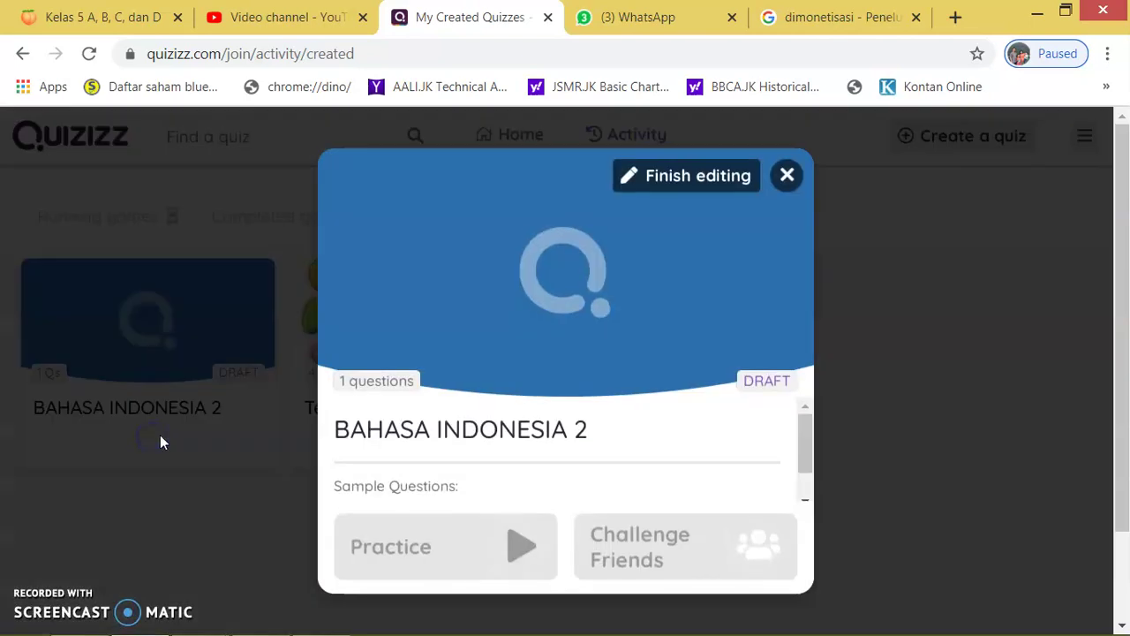
pyautogui.click(786, 176)
# - Resume editing the Teks Bahasa draft, check through its questions and mark the quiz as done to publish it
pyautogui.click(459, 449)
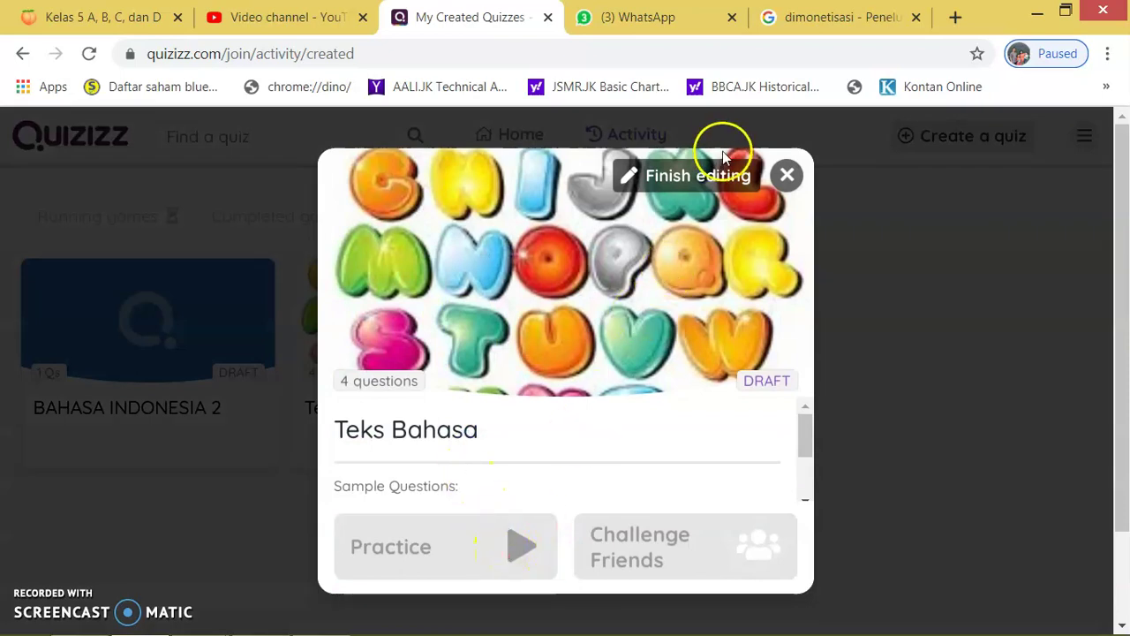
pyautogui.click(711, 181)
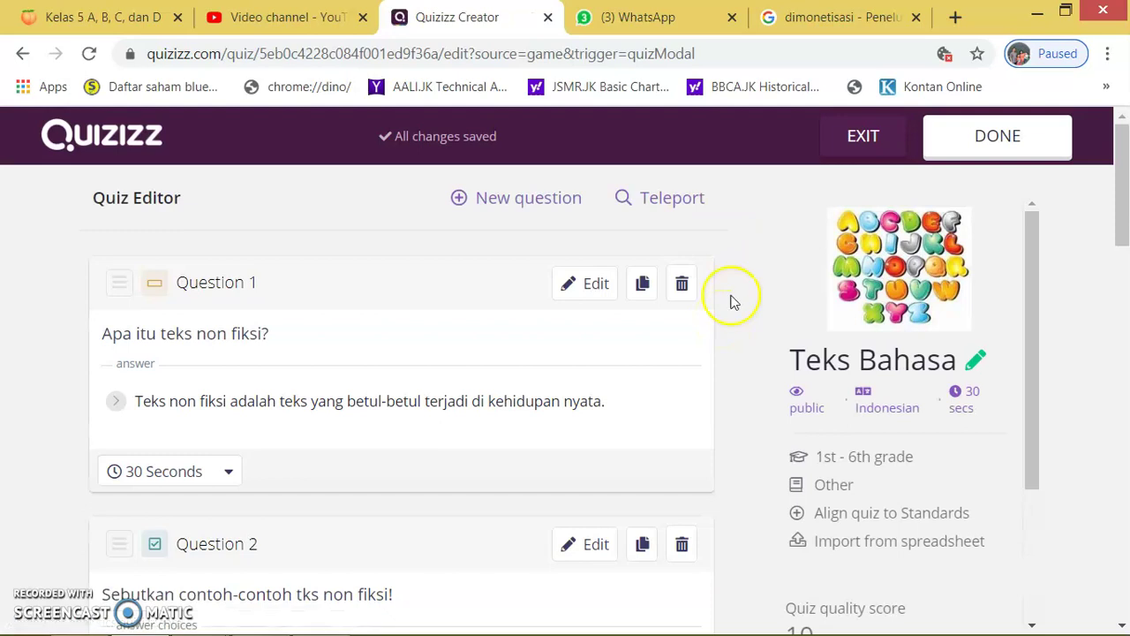
pyautogui.scroll(-5, 628, 538)
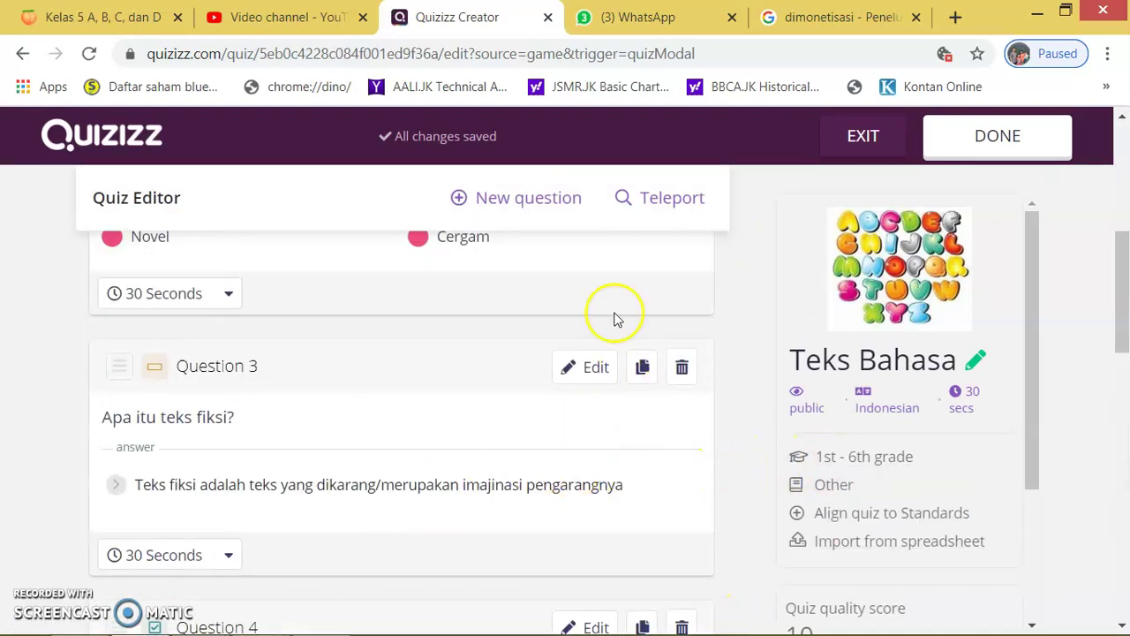
pyautogui.scroll(5, 340, 462)
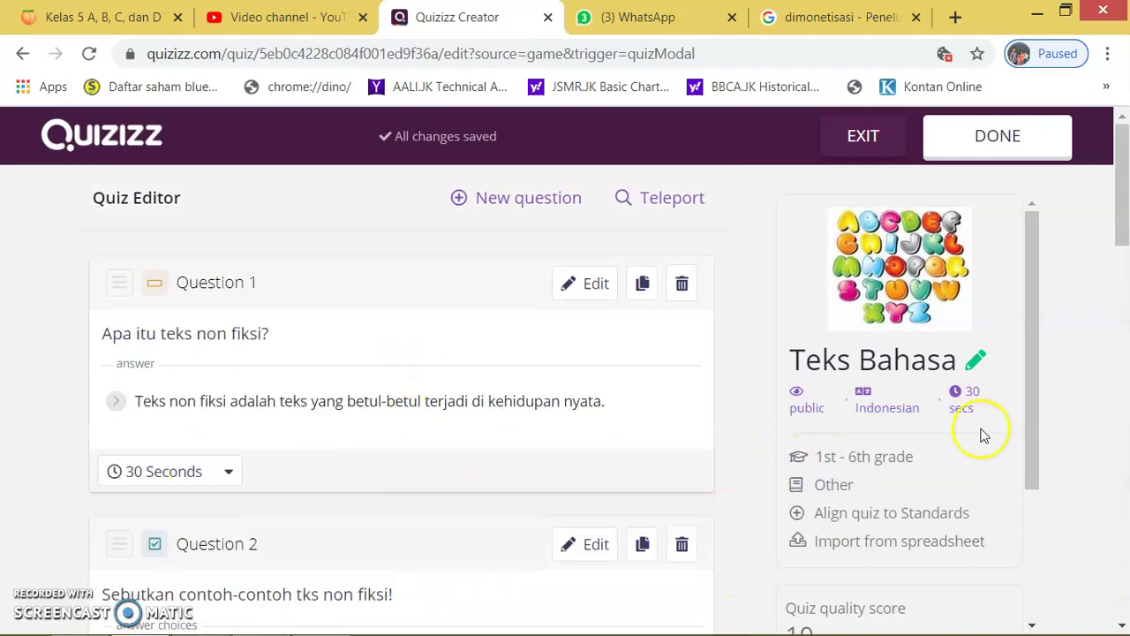
pyautogui.click(1017, 146)
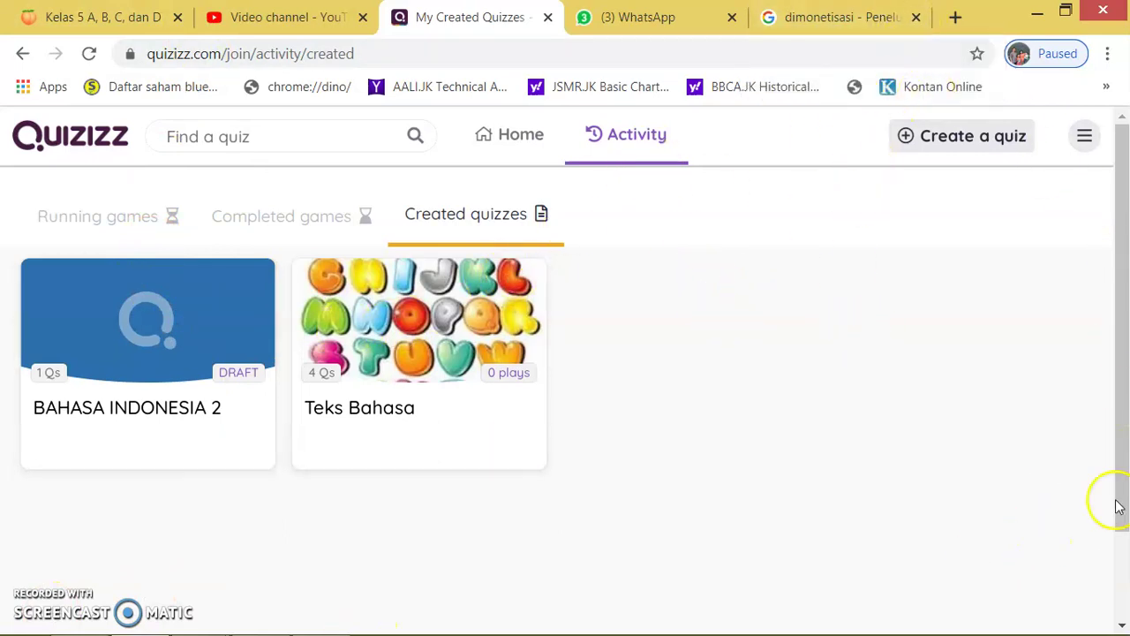
pyautogui.moveTo(391, 628)
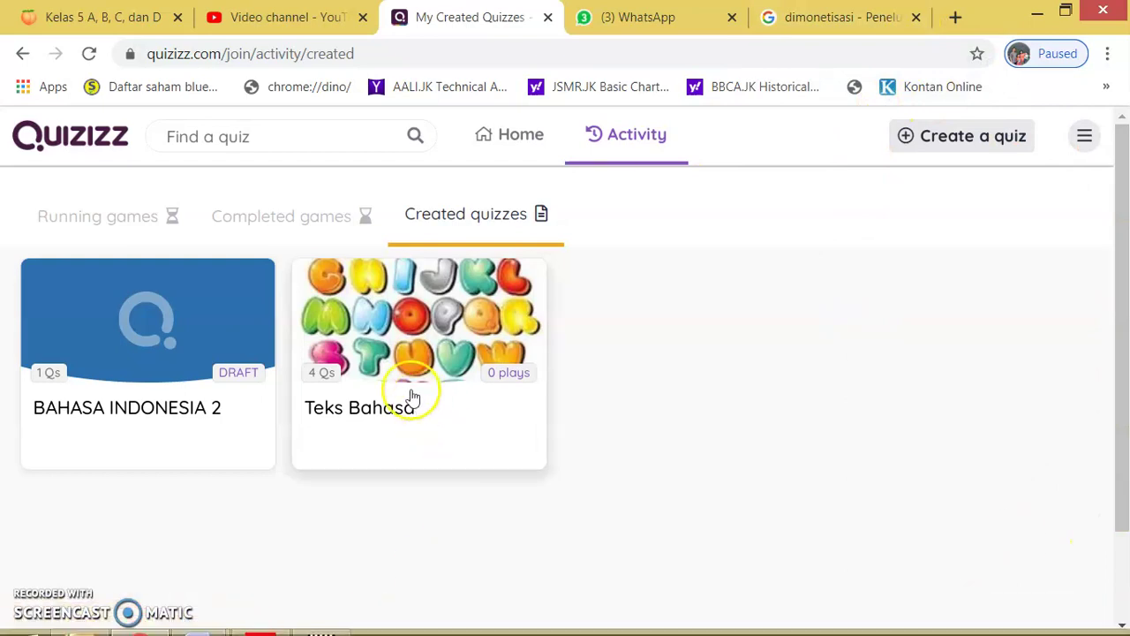